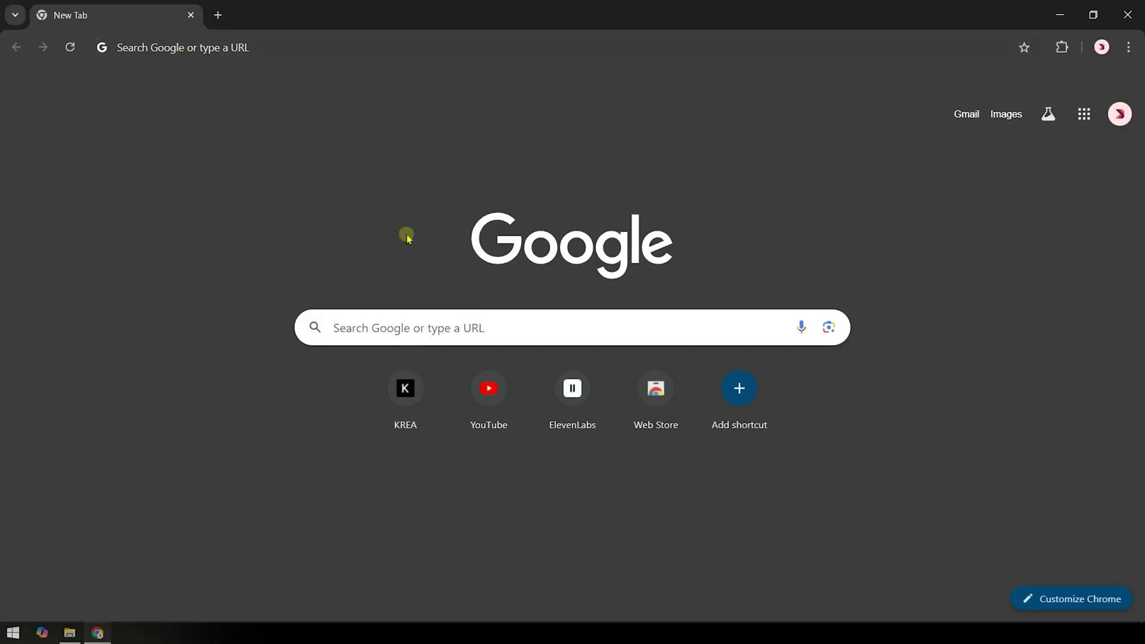
Search Google for 'gmic' and open the official gmic.eu site from the results
left_click(413, 330)
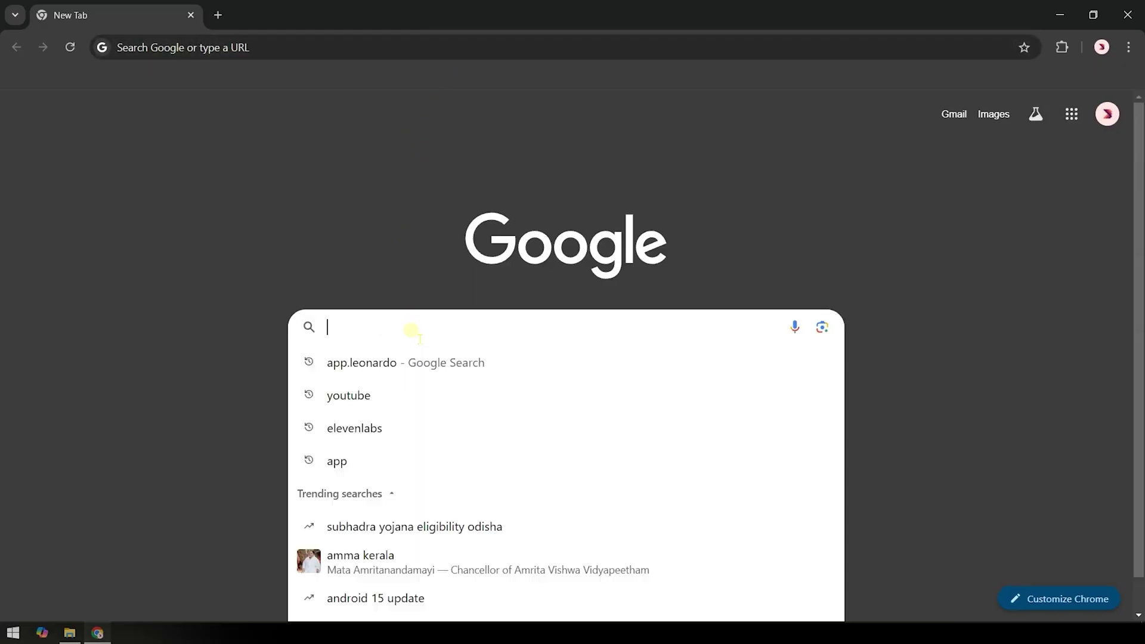
type("gmic")
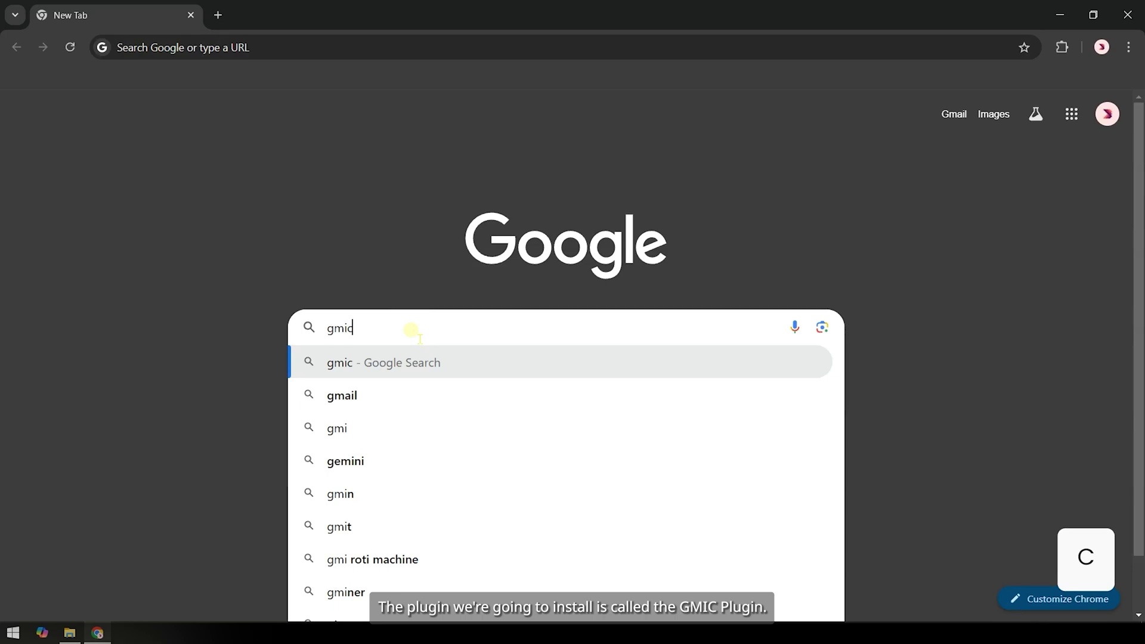
key("Return")
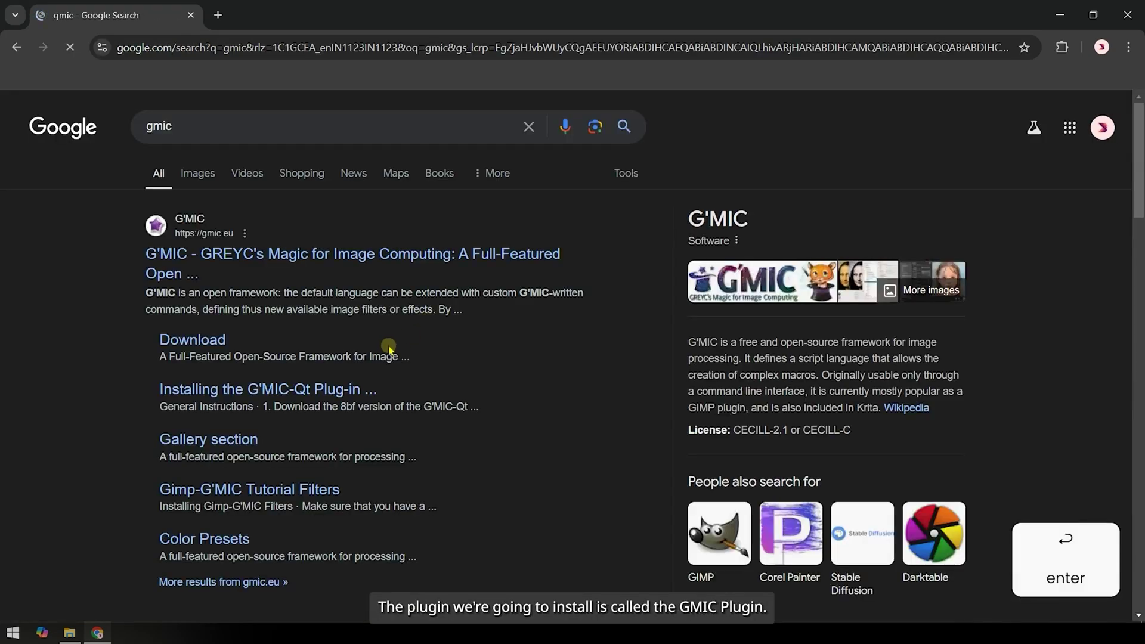
left_click(396, 261)
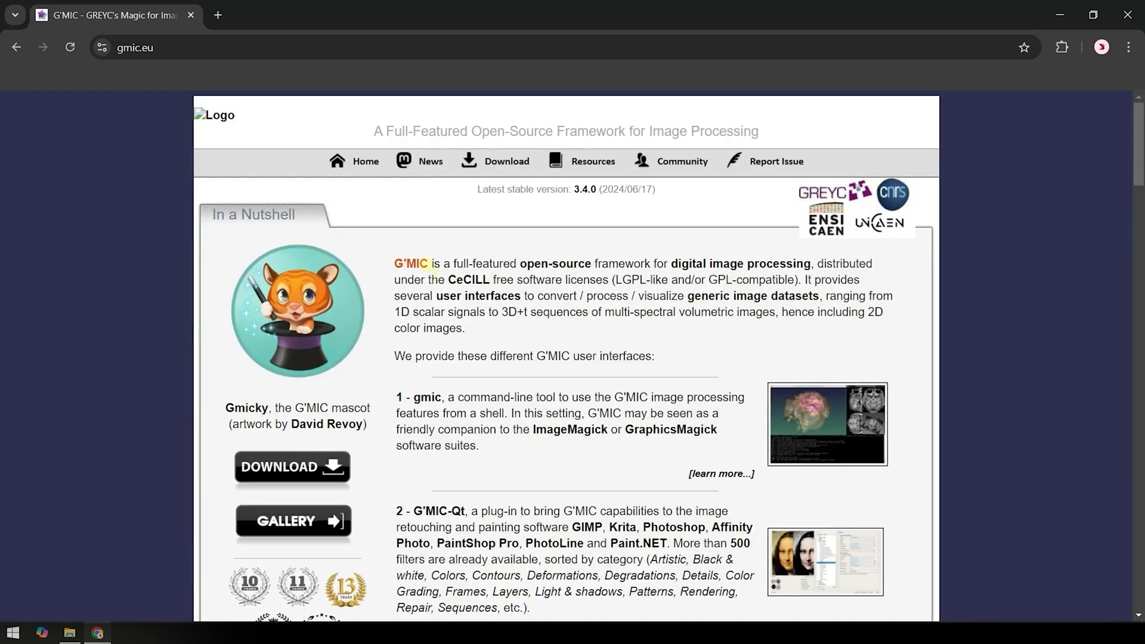
Go to the G'MIC Download page and scroll to the G'MIC-Qt plug-in for Photoshop / Affinity Photo
left_click(500, 170)
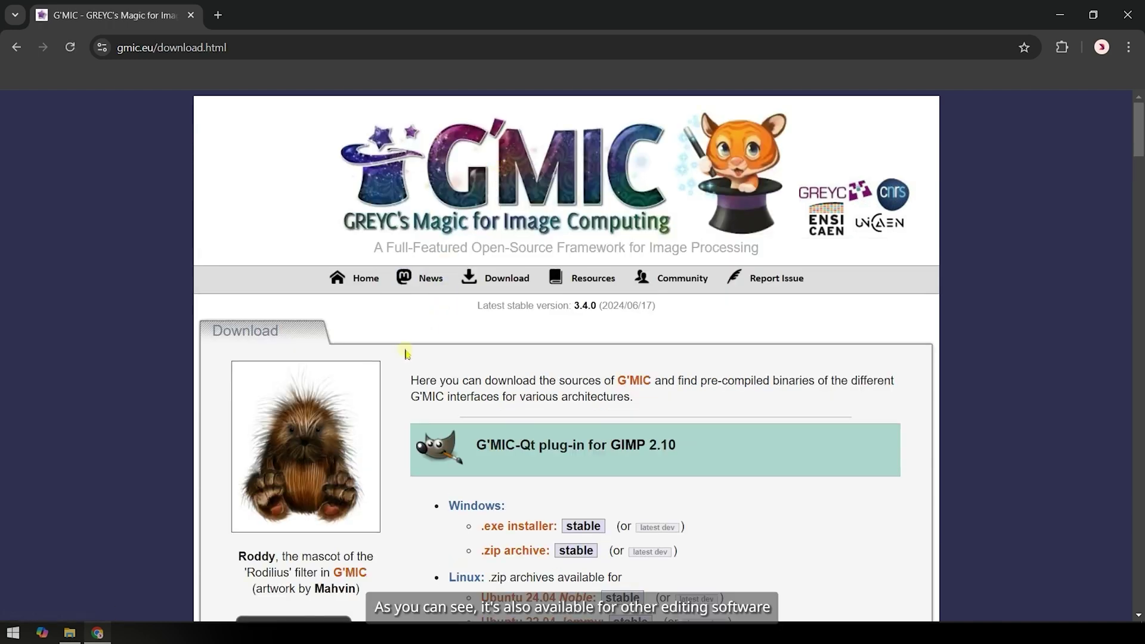
scroll(408, 354, "down", 3)
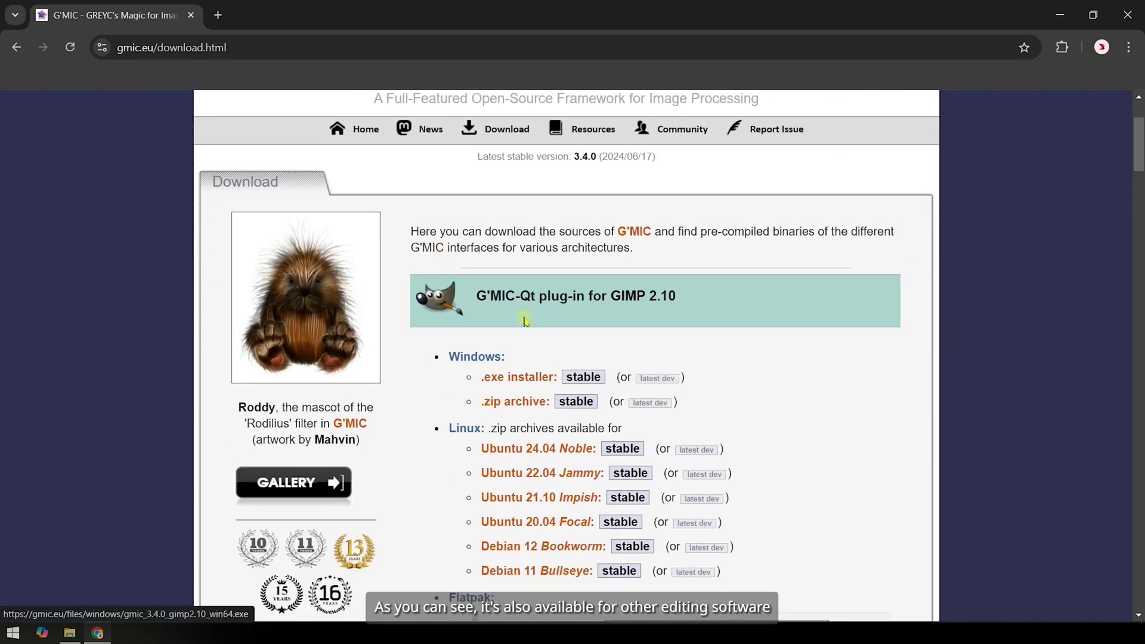
left_click_drag(479, 296, 680, 297)
scroll(857, 306, "down", 6)
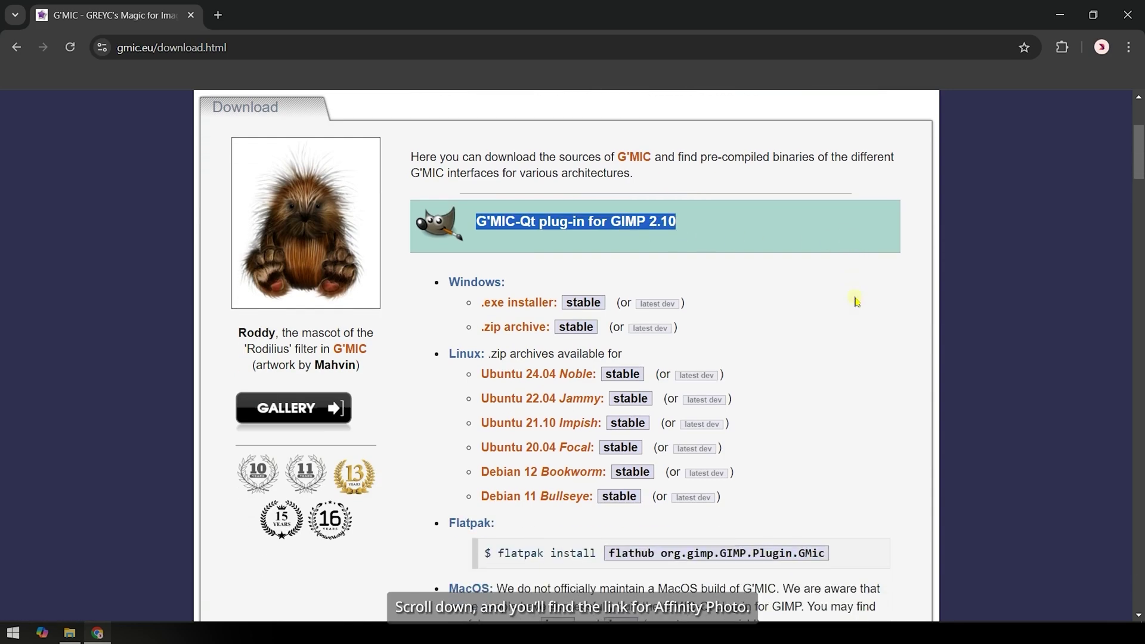
scroll(840, 295, "down", 2)
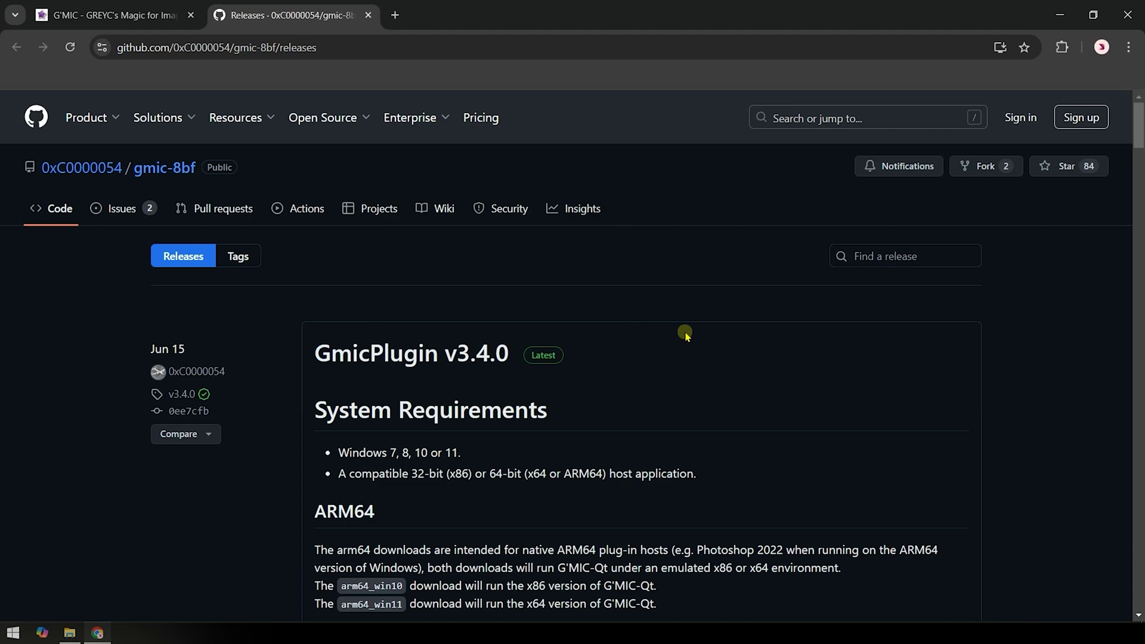
Scroll to the v3.4.0 release Assets and download GmicPlugin_x64.zip
scroll(700, 302, "down", 8)
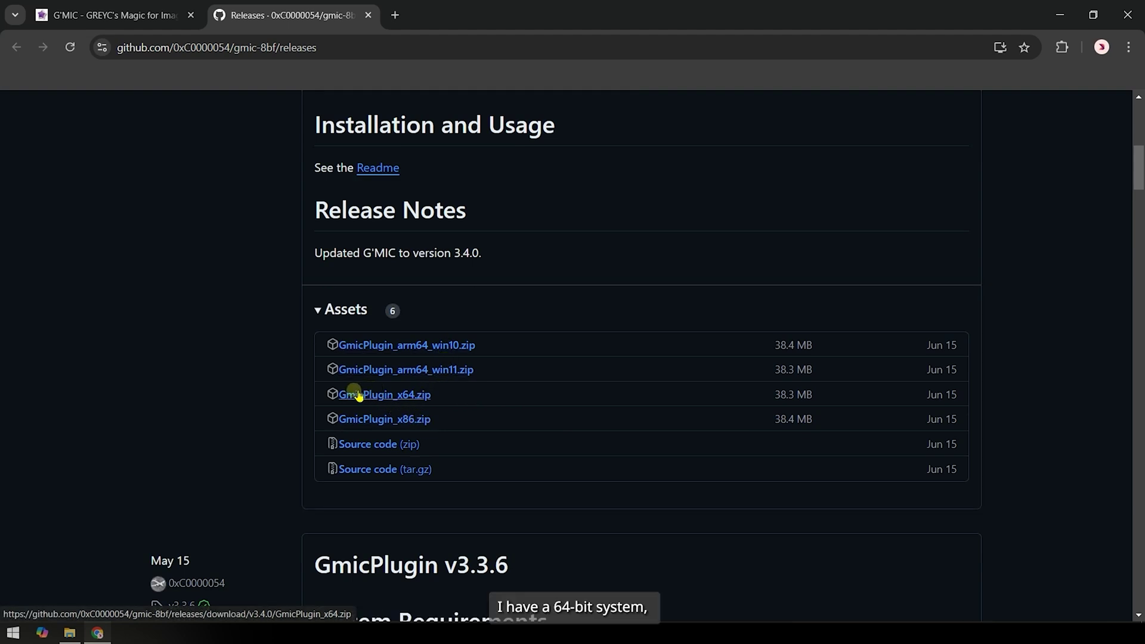
left_click(417, 396)
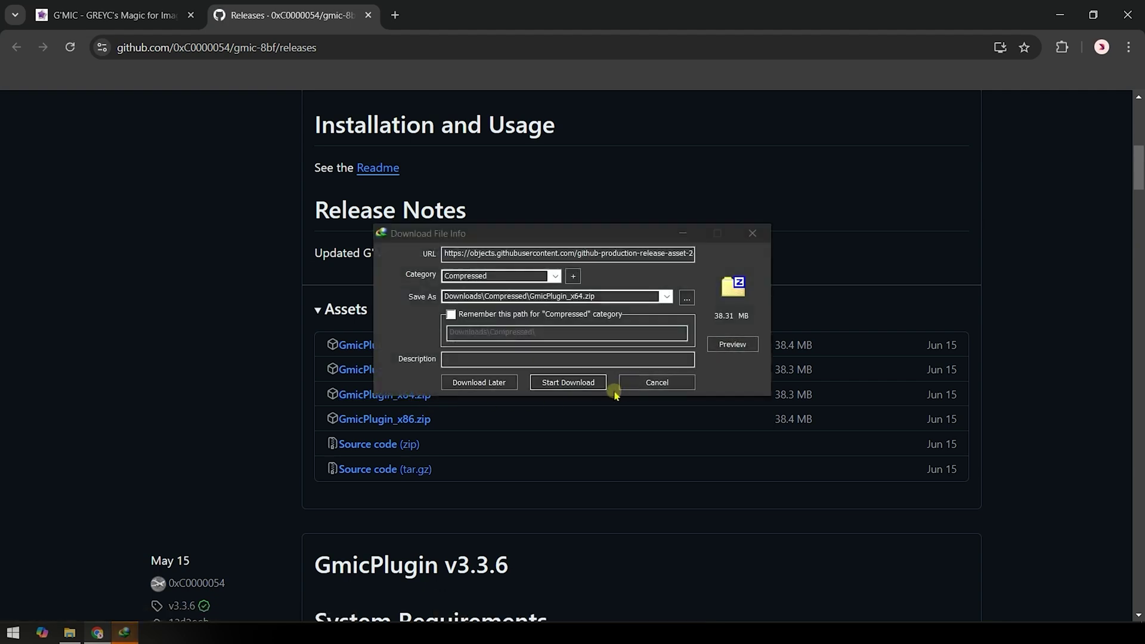
Download GmicPlugin_x64.zip in Internet Download Manager and open its Downloads\Compressed folder
left_click(571, 383)
left_click(427, 330)
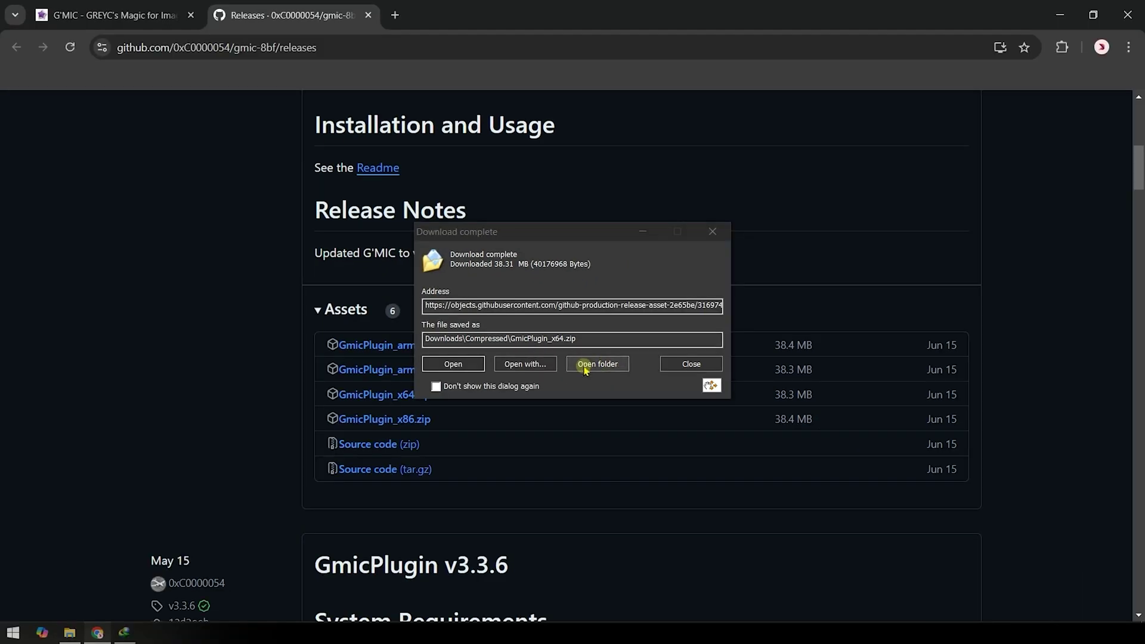
left_click(589, 385)
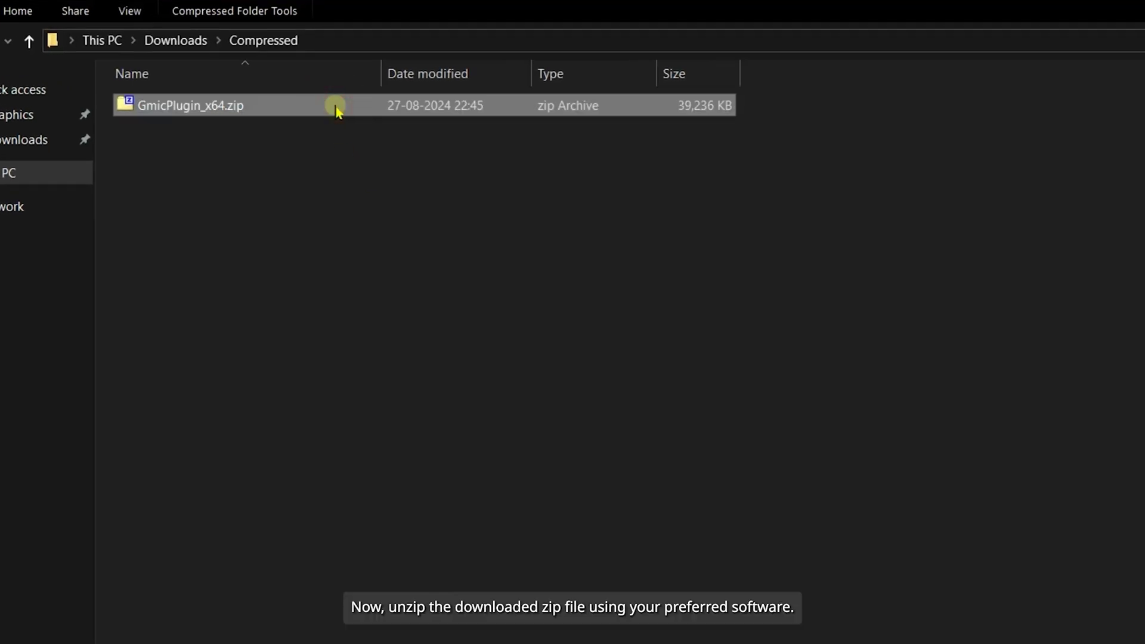
Extract GmicPlugin_x64.zip with 7-Zip to a GmicPlugin_x64 folder and open it
right_click(335, 107)
mouse_move(372, 172)
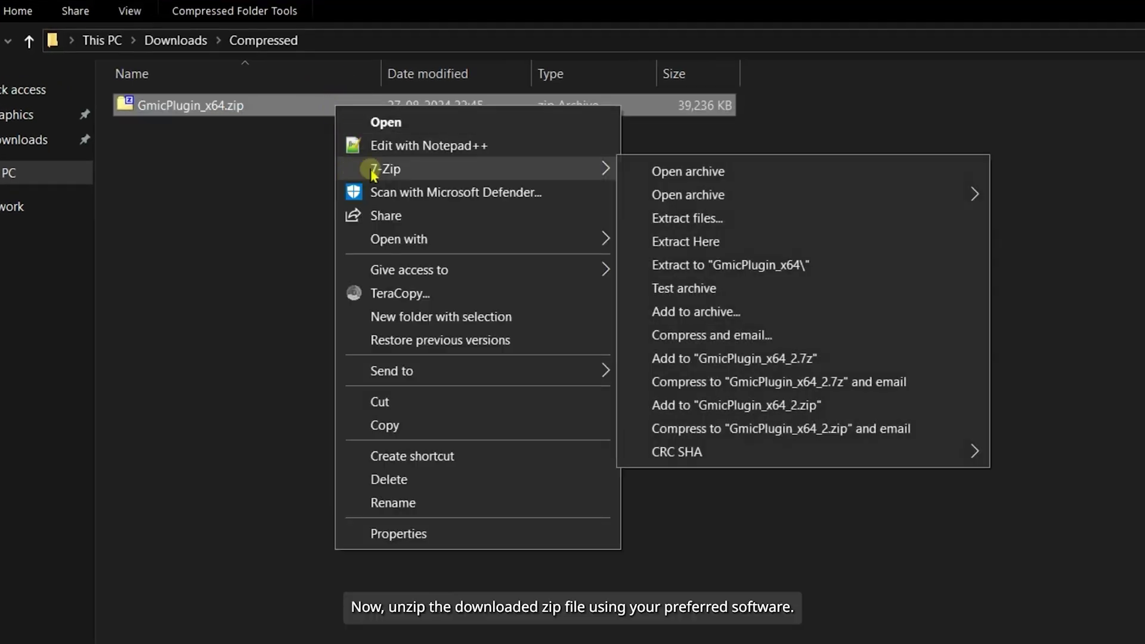
left_click(693, 265)
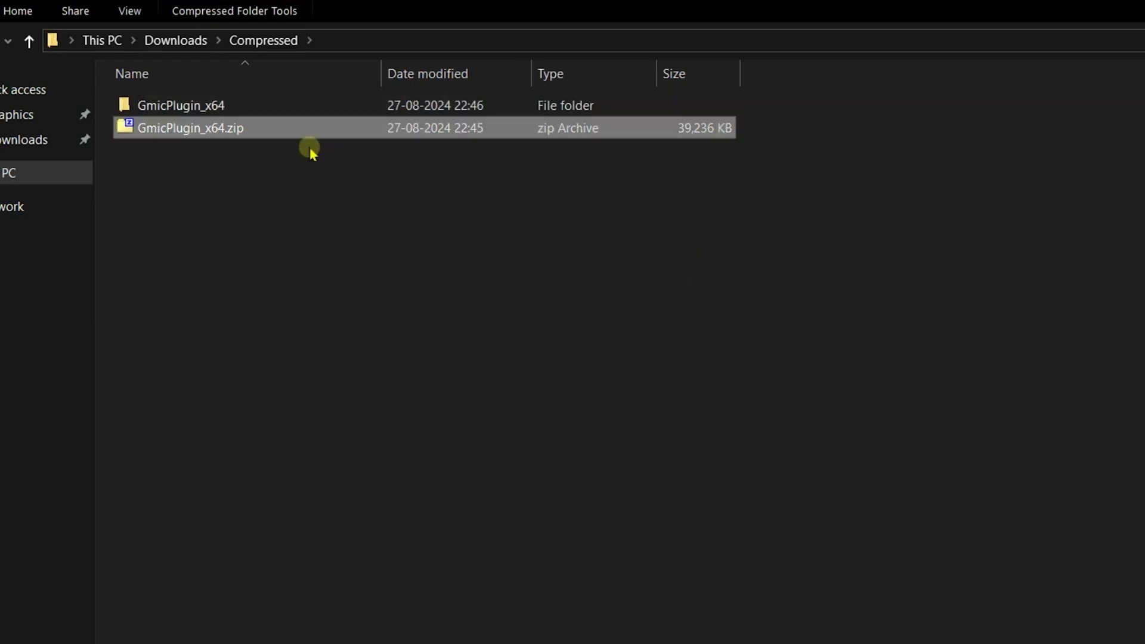
double_click(258, 107)
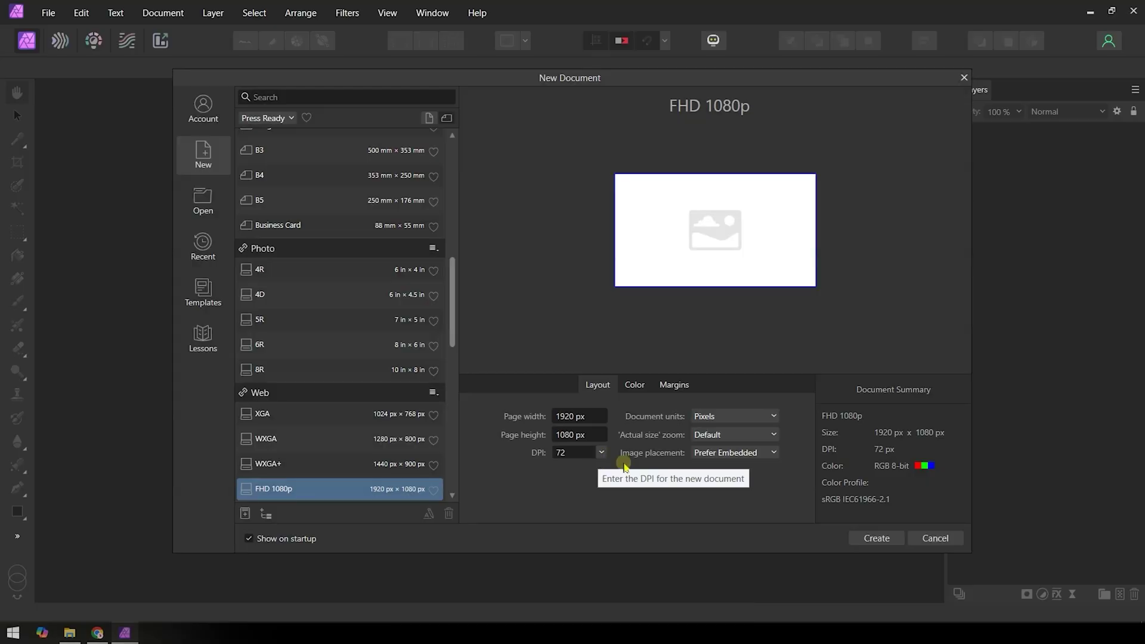
Dismiss New Document and open the default Photoshop Plugins folder from Edit > Settings
left_click(934, 538)
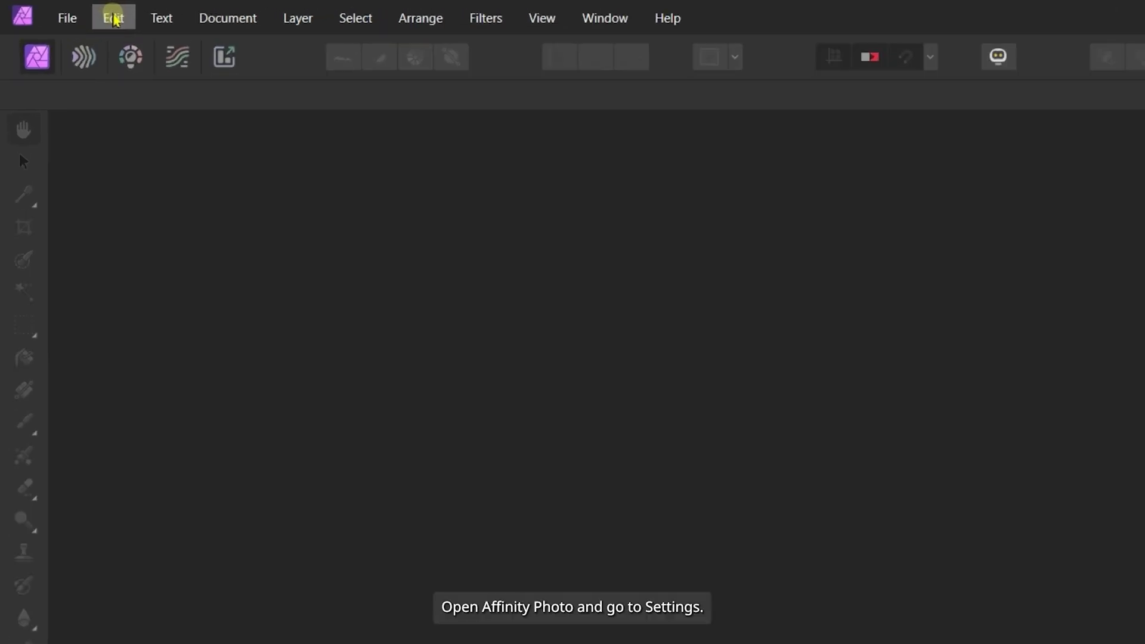
left_click(114, 18)
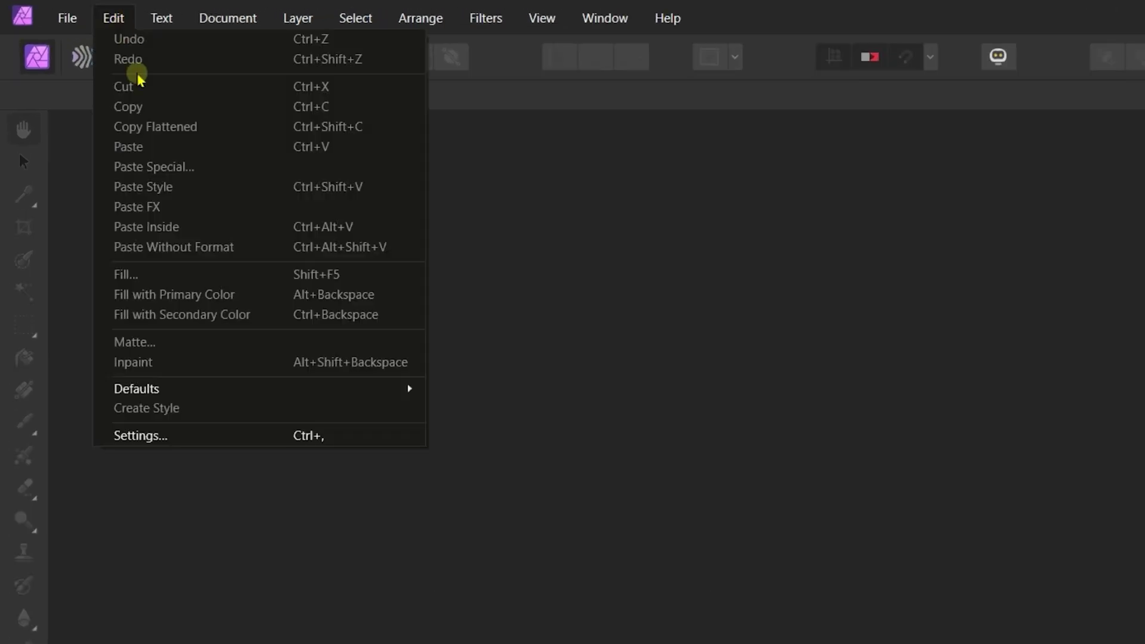
left_click(227, 436)
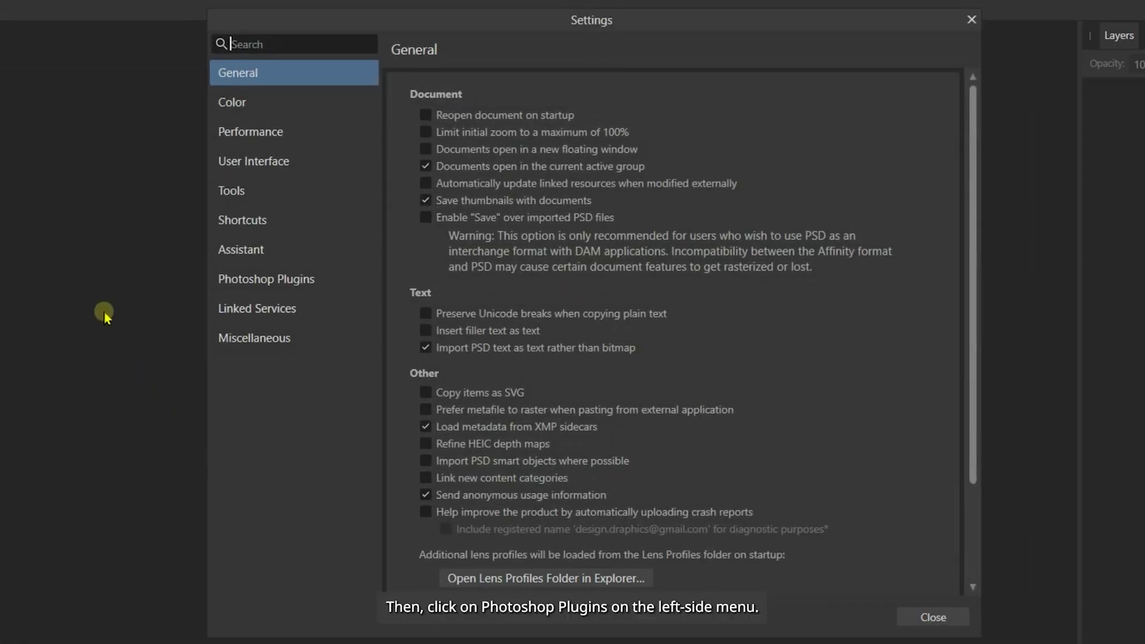
left_click(254, 285)
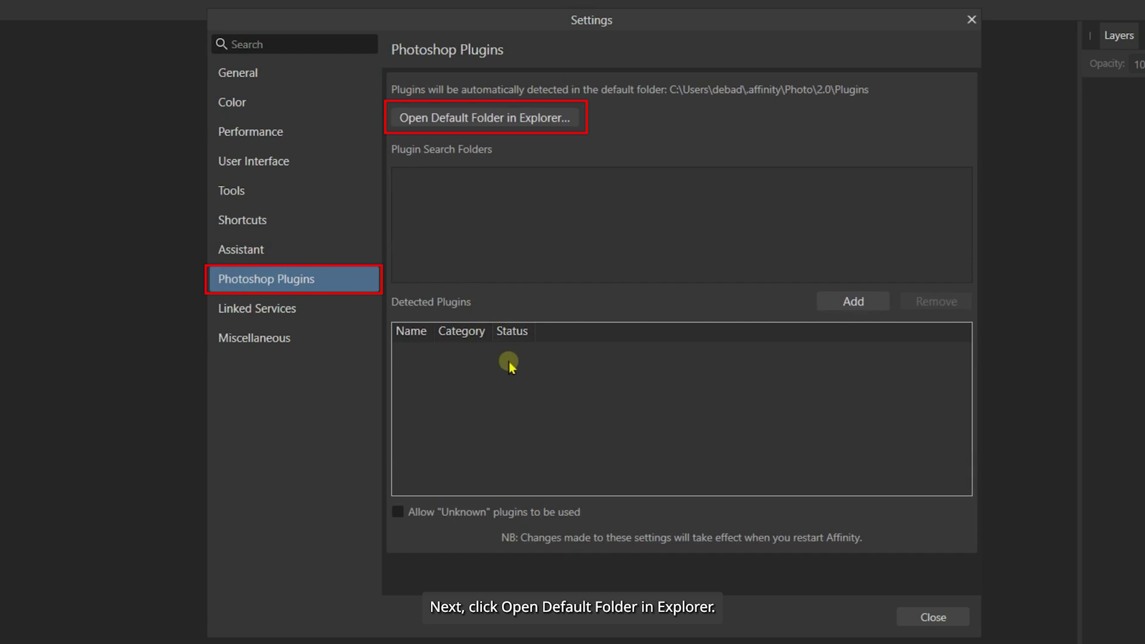
left_click(504, 119)
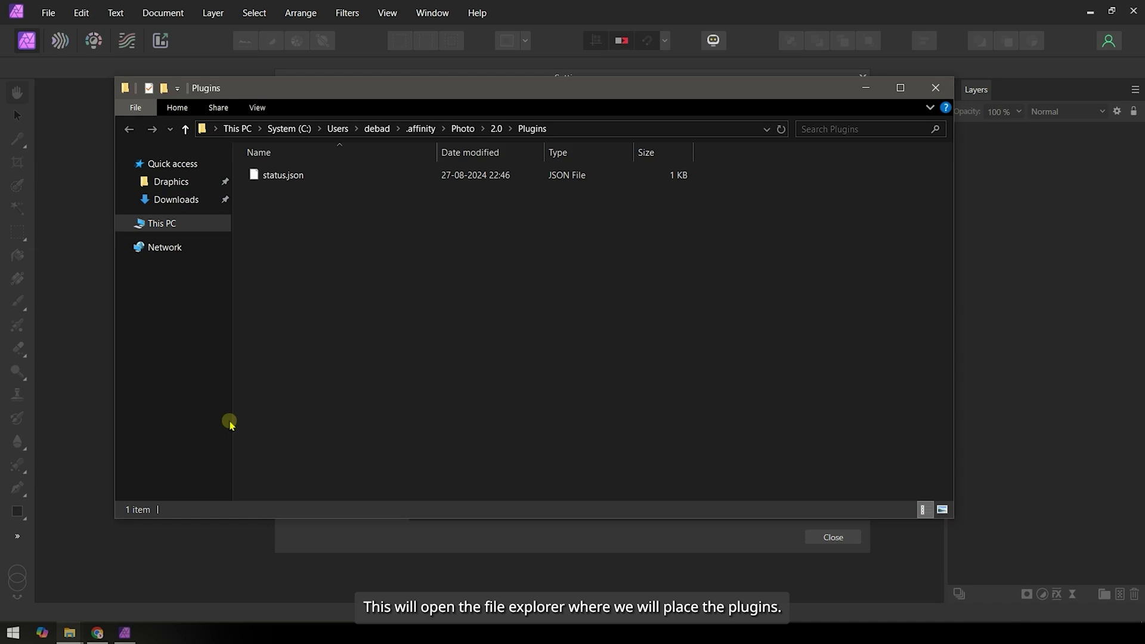
Copy the gmic folder and GmicPlugin.8bf from GmicPlugin_x64 into the maximized Plugins folder
left_click(899, 89)
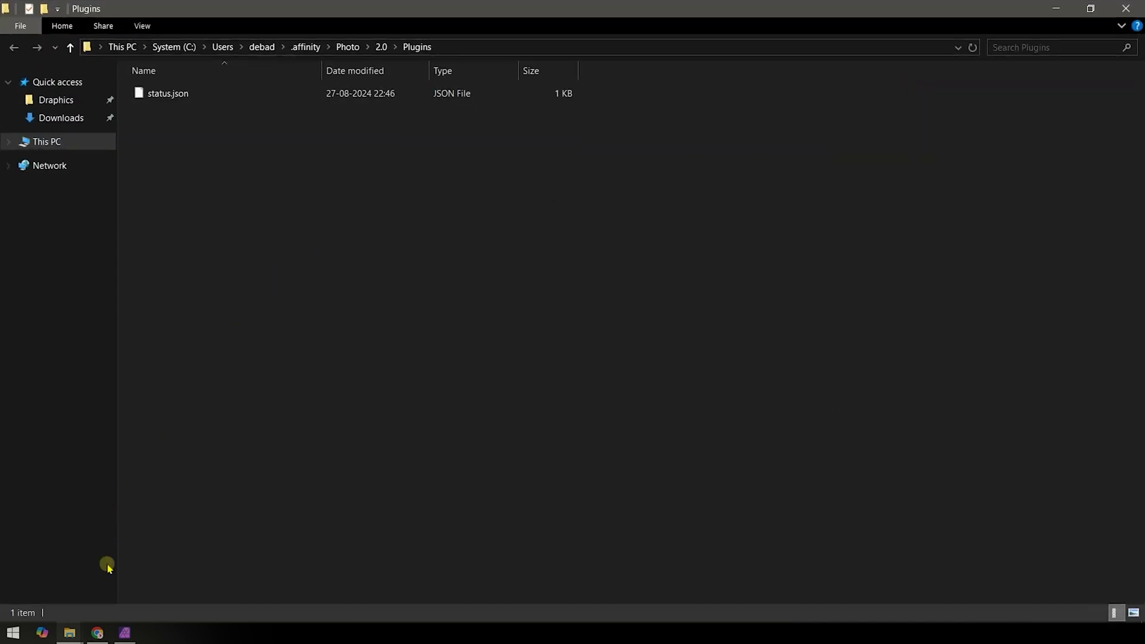
mouse_move(71, 635)
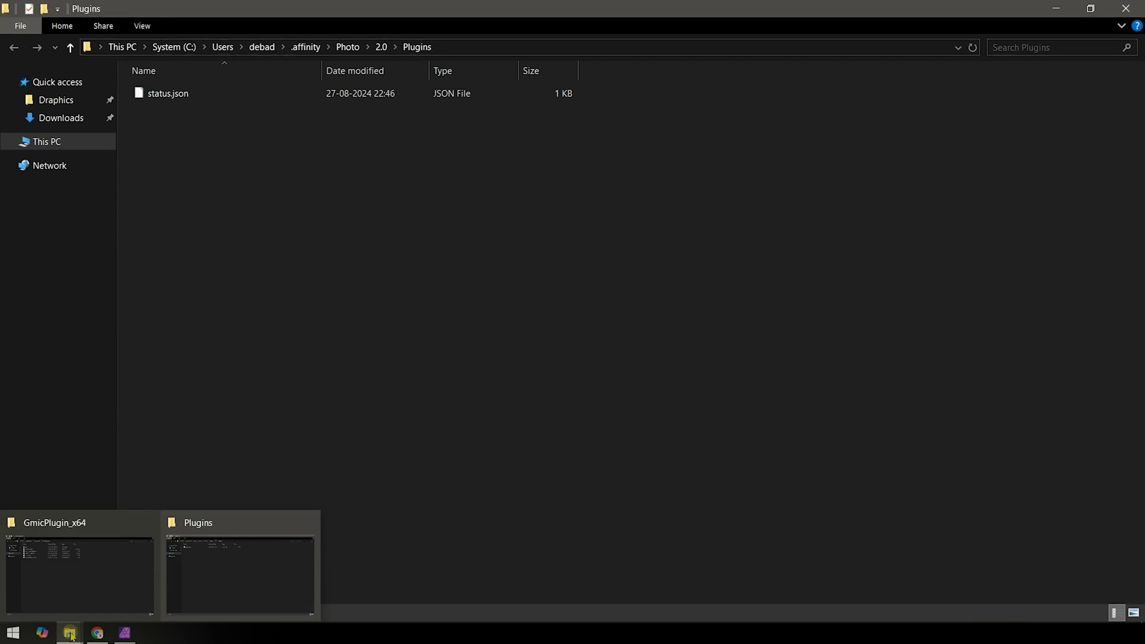
left_click(81, 585)
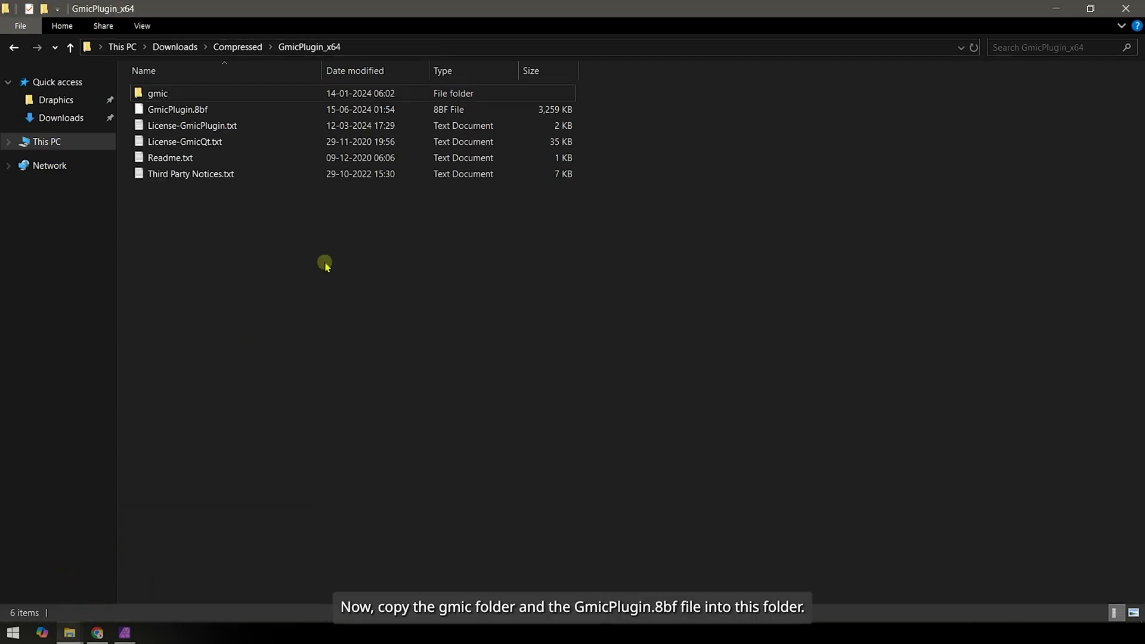
left_click(190, 111)
left_click(241, 93, "ctrl")
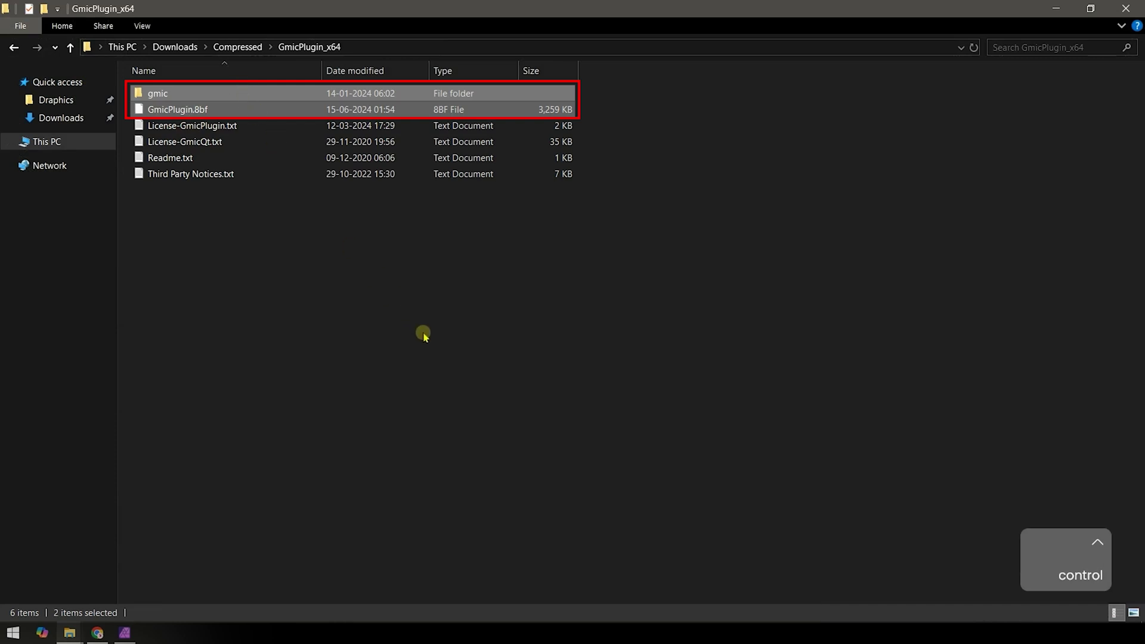
key("ctrl+c")
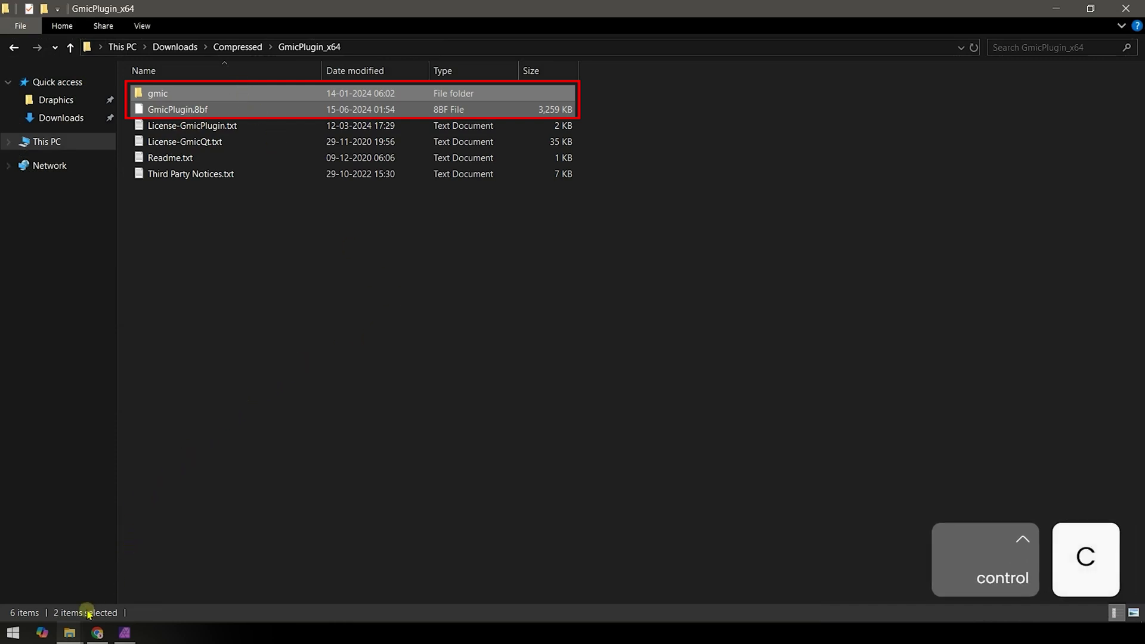
left_click(69, 632)
left_click(233, 567)
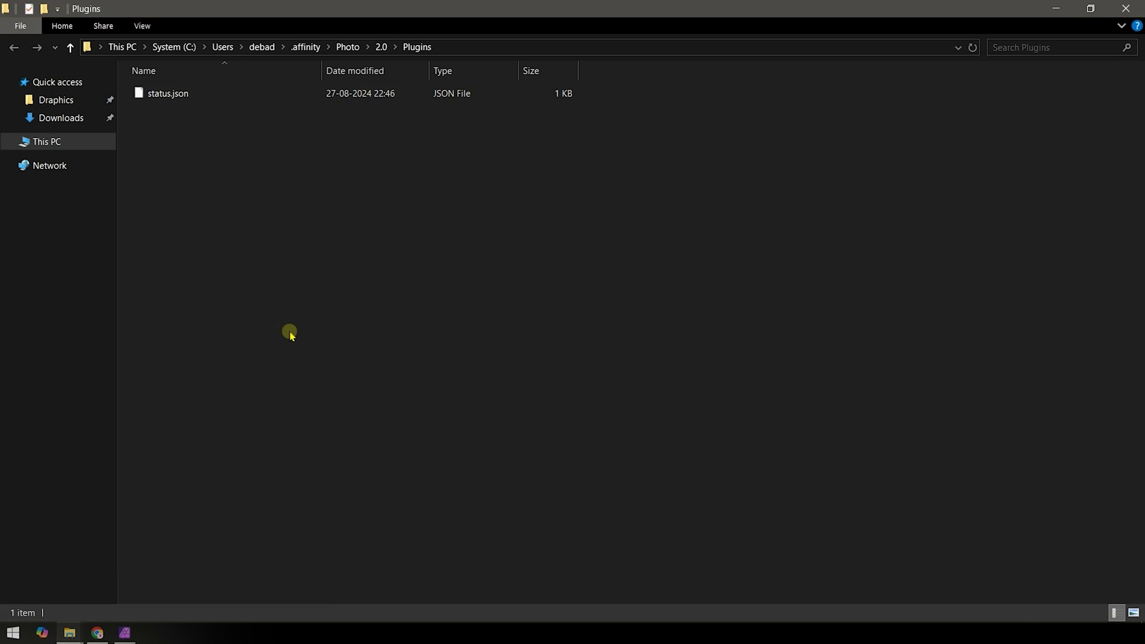
key("ctrl+v")
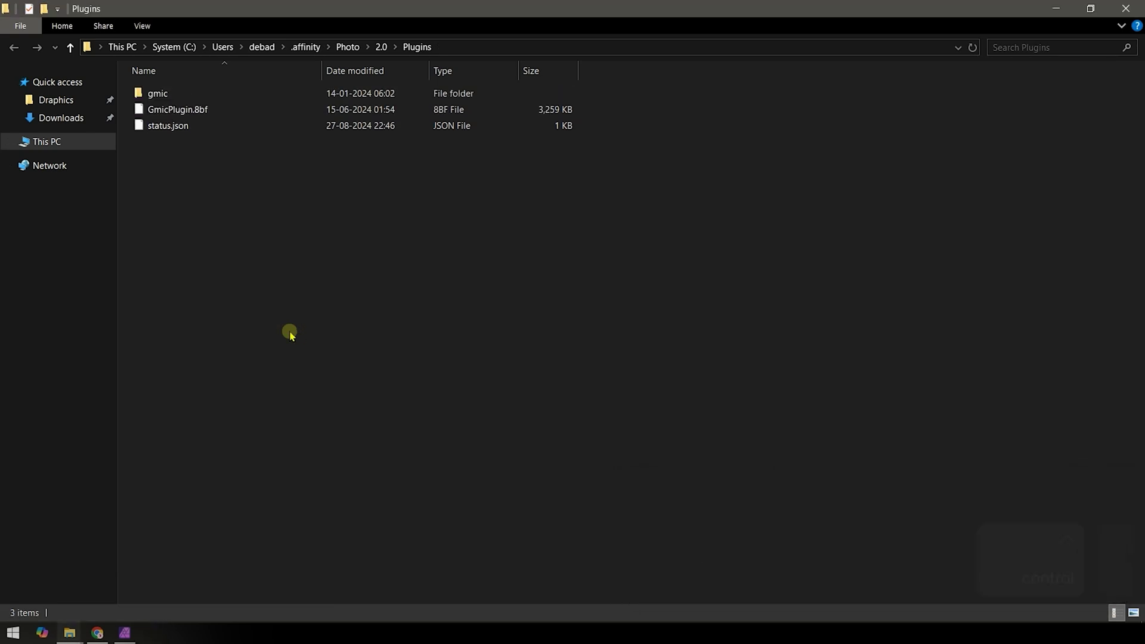
In Photoshop Plugins settings, enable 'Allow "Unknown" plugins to be used'
left_click(125, 632)
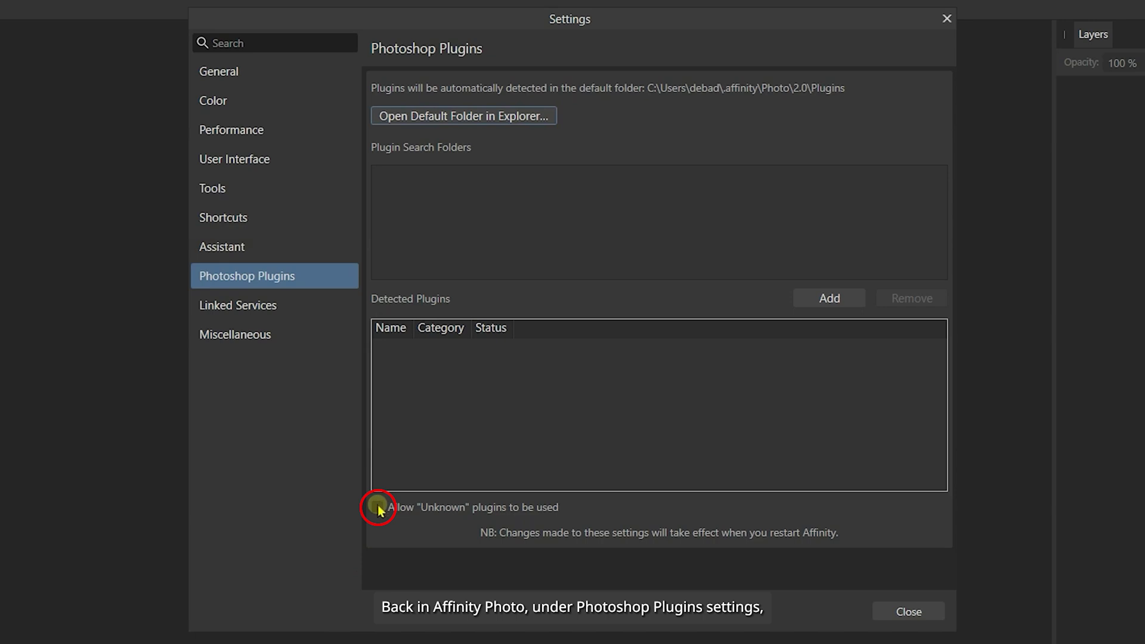
left_click(376, 508)
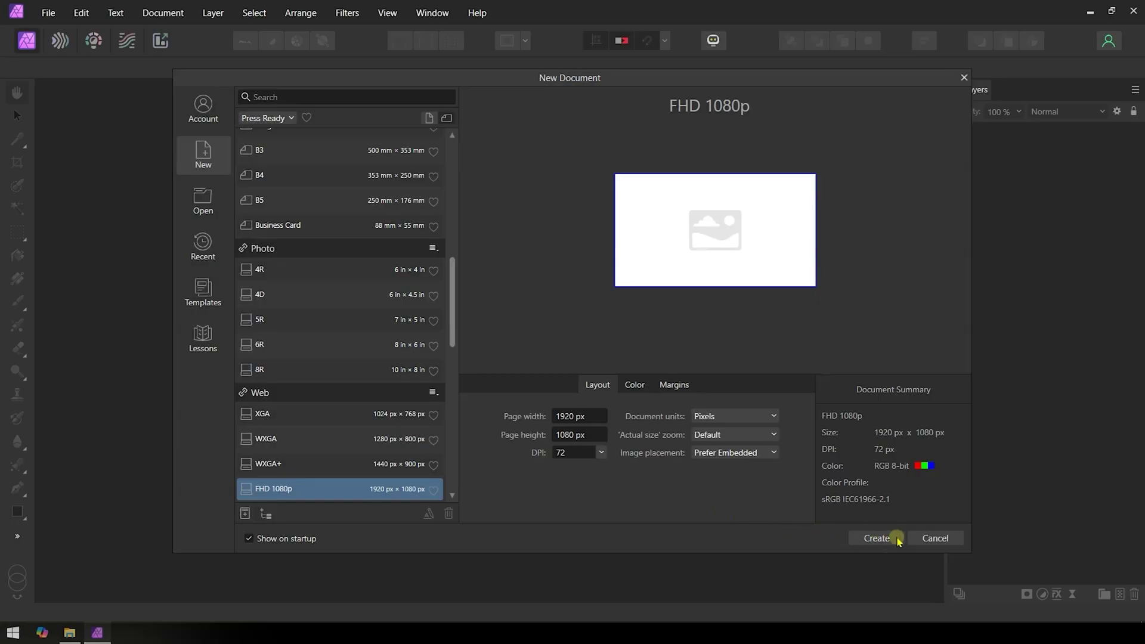
Cancel New Document and check that GMIC is listed under Filters > Plugins
left_click(919, 540)
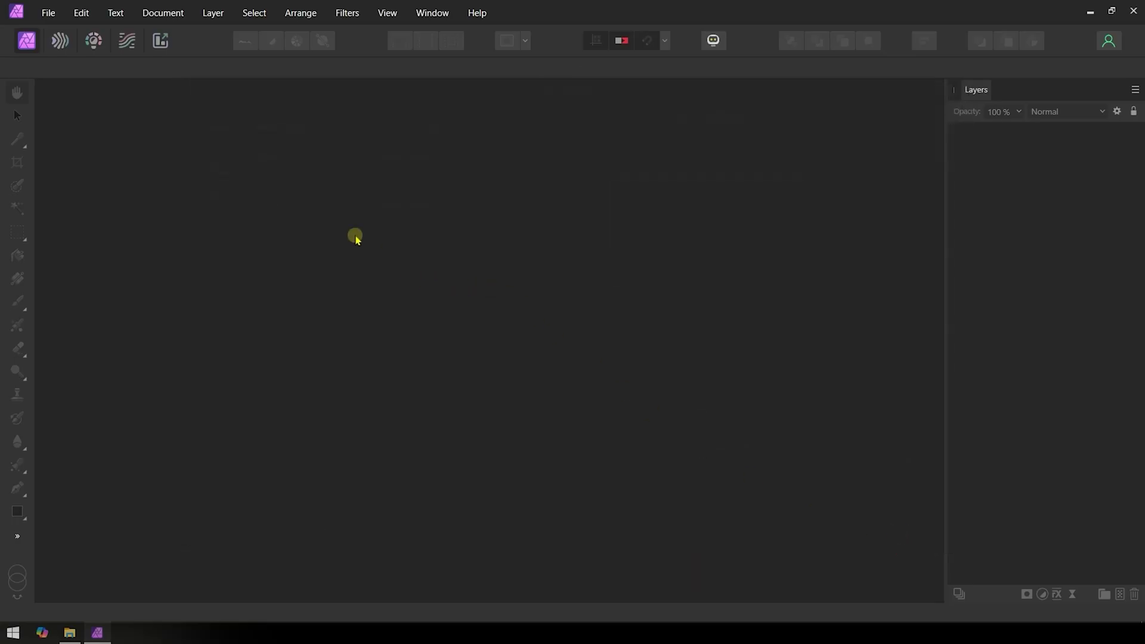
left_click(347, 13)
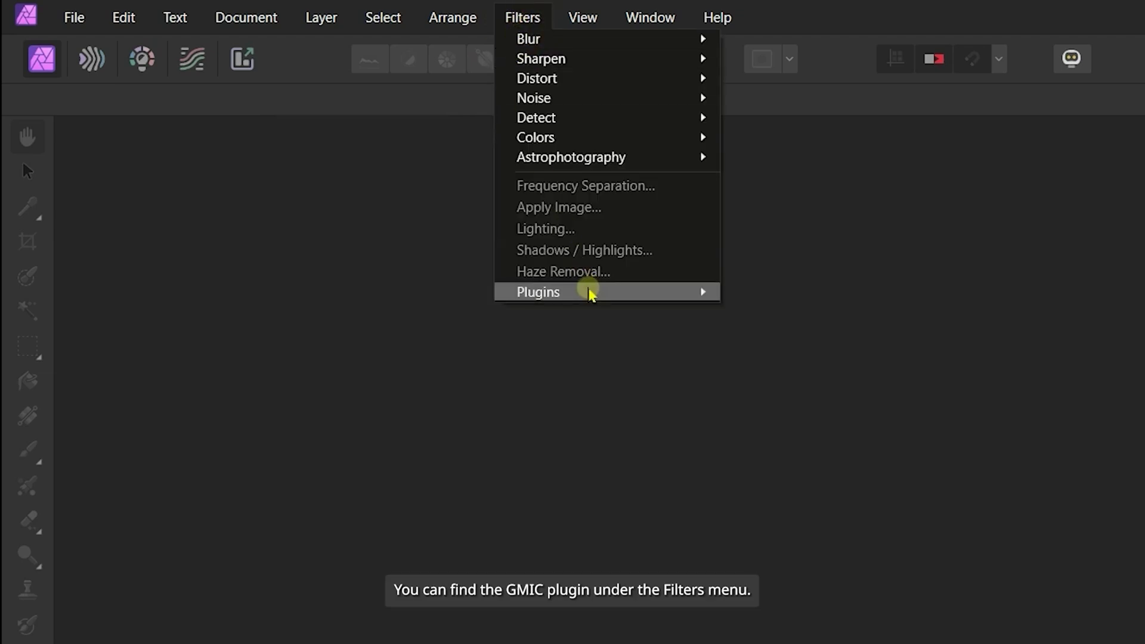
mouse_move(613, 290)
mouse_move(815, 298)
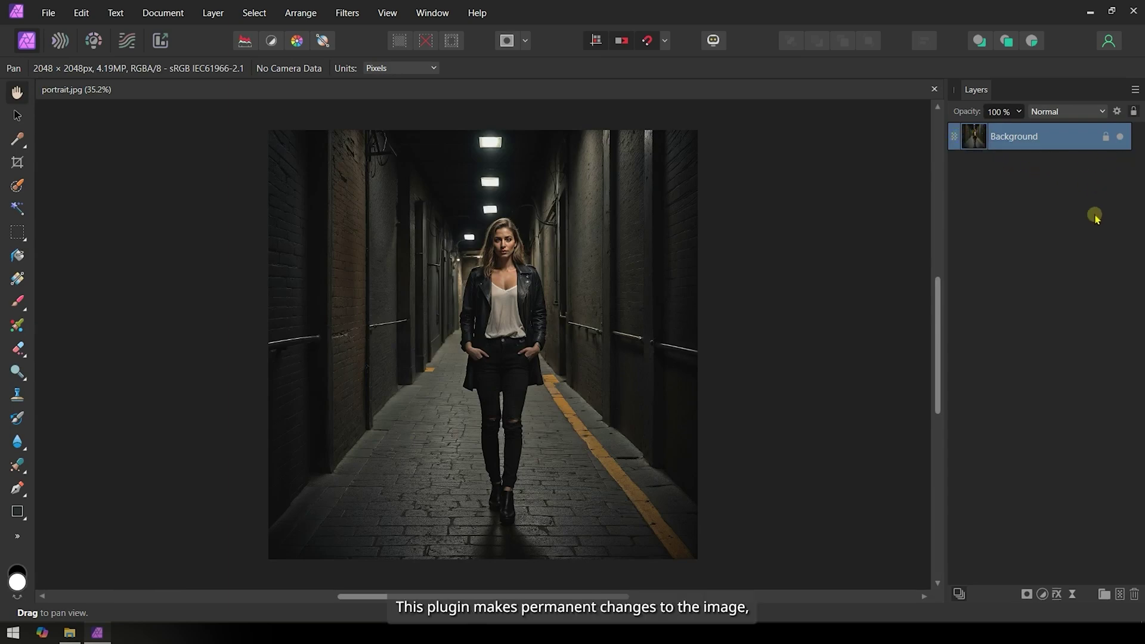
Duplicate the Background layer and hide the original bottom layer
right_click(982, 137)
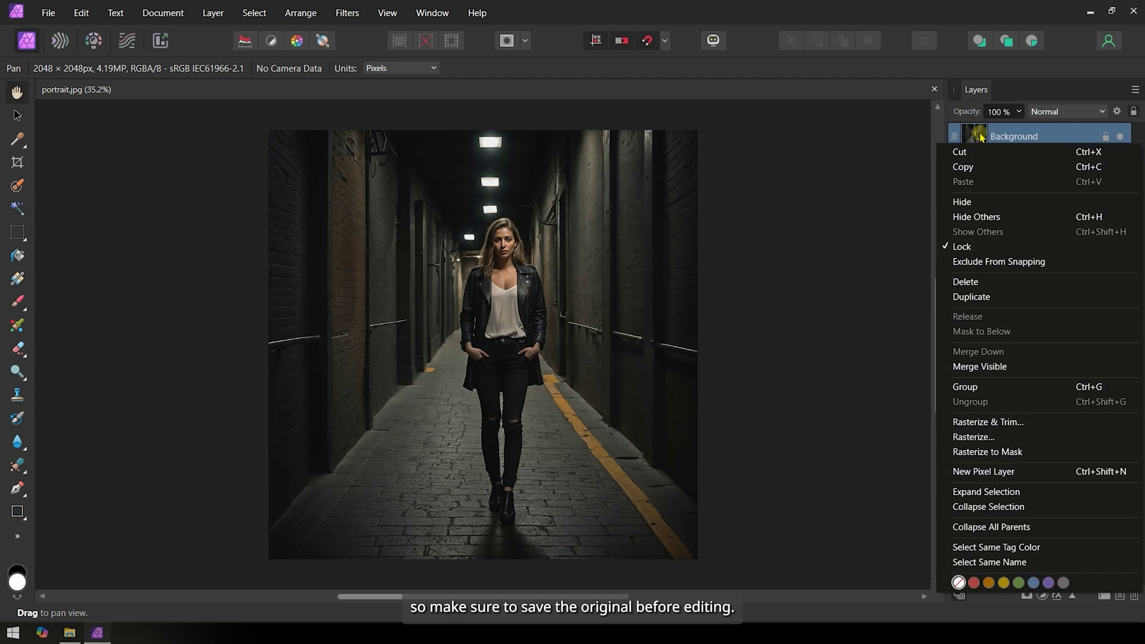
left_click(1005, 296)
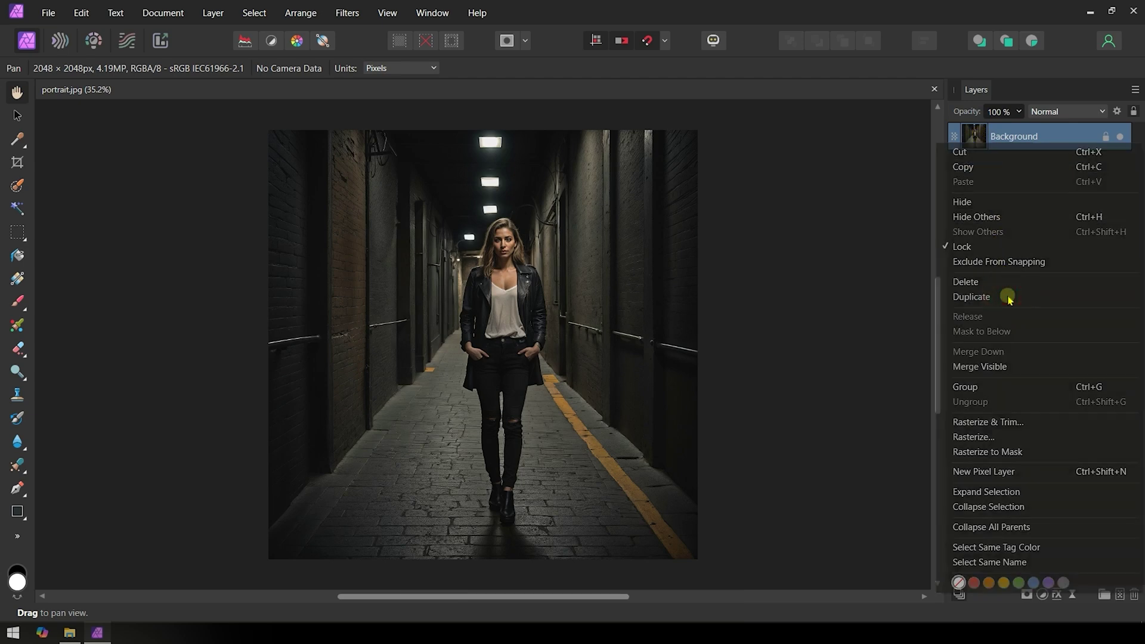
left_click(1120, 164)
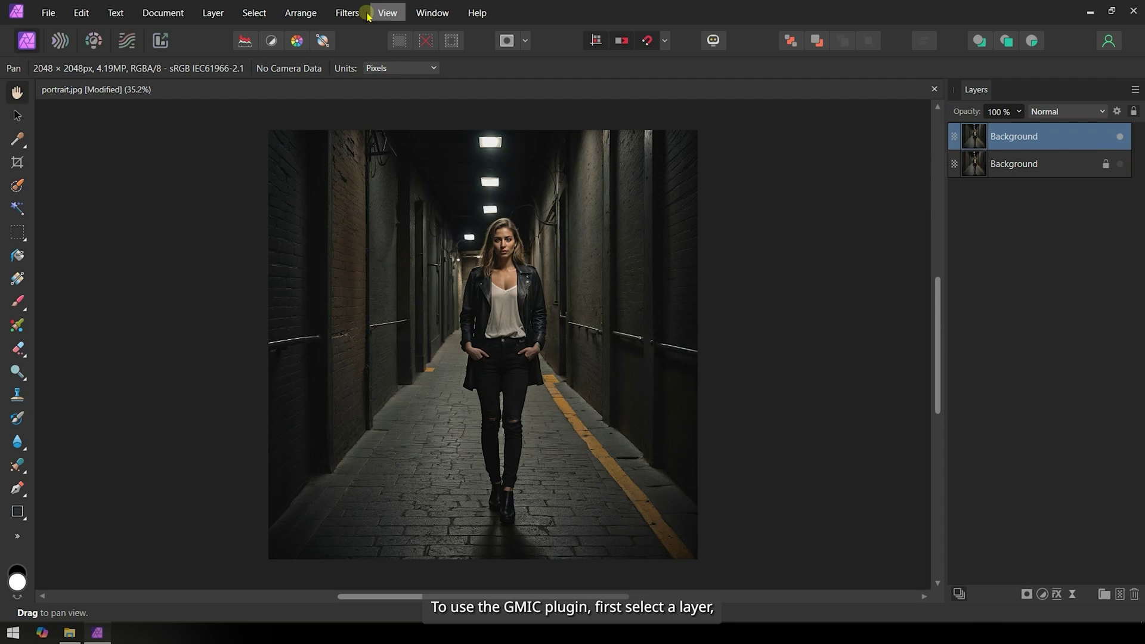
Launch G'MIC-Qt from Filters > Plugins > GMIC on the copied layer
left_click(347, 13)
mouse_move(411, 195)
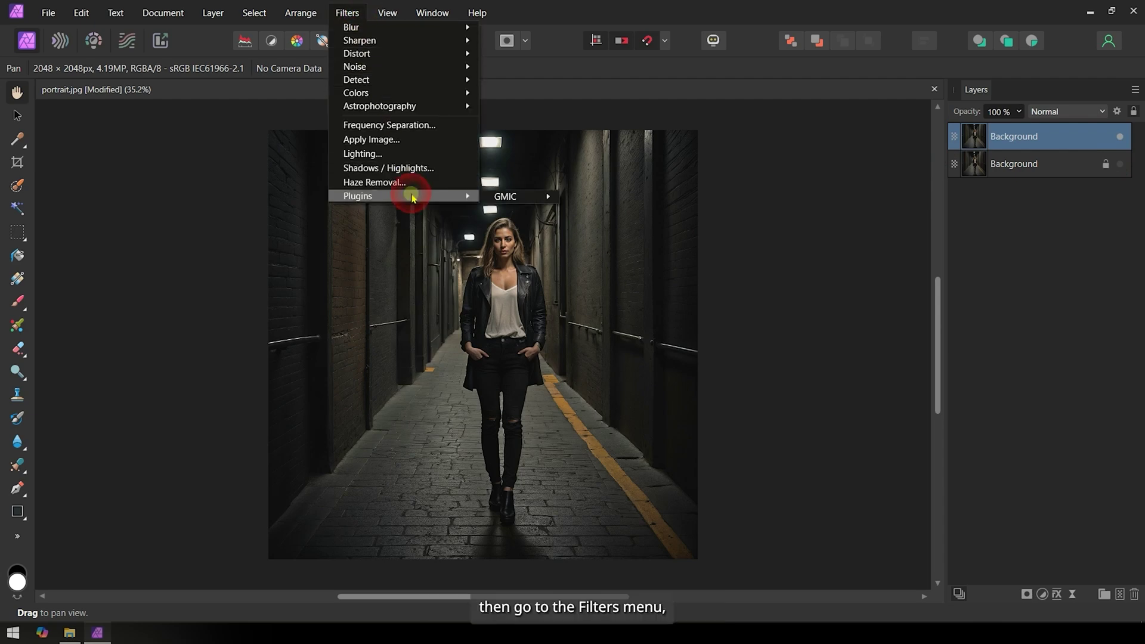
mouse_move(506, 196)
left_click(591, 197)
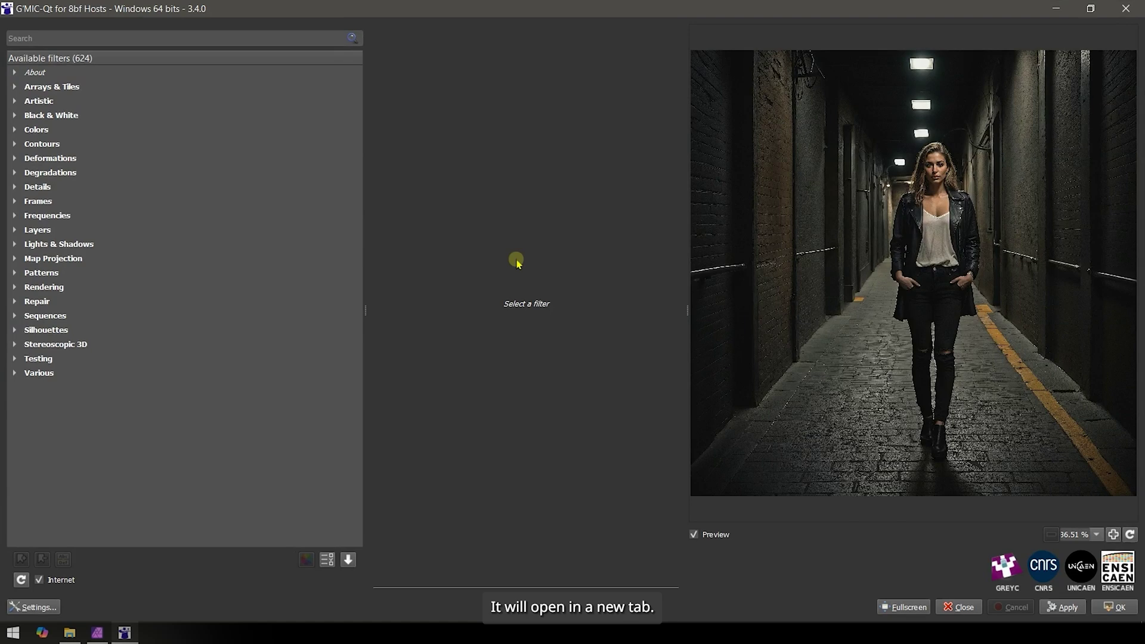
Choose the Artistic > Bokeh filter with 2 scales and hexagon shapes
left_click(18, 103)
left_click(49, 187)
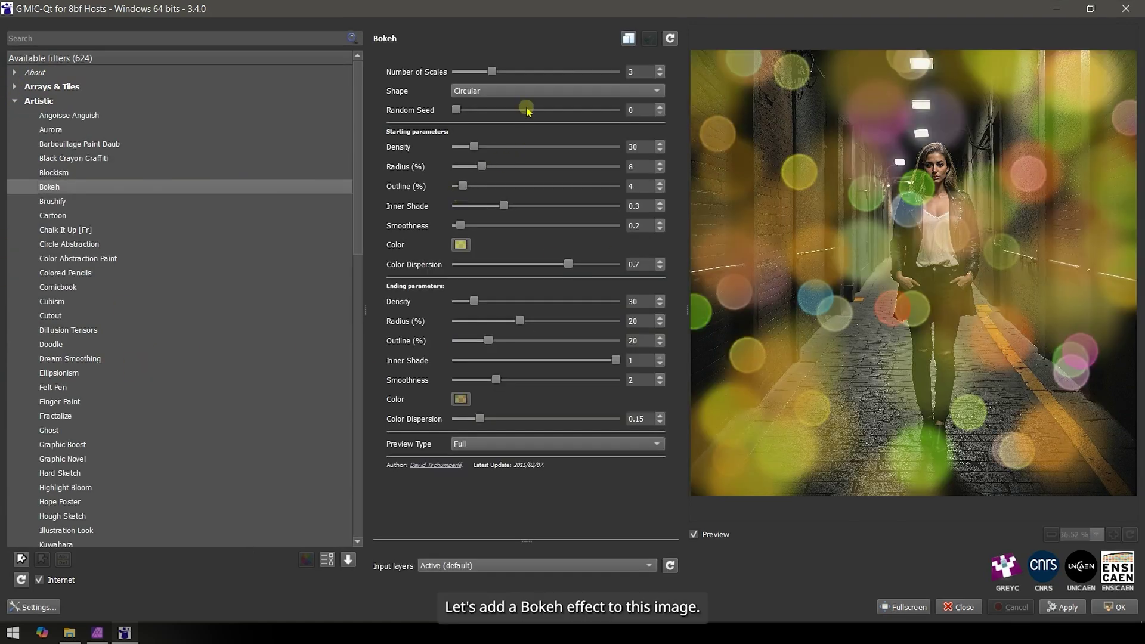
left_click_drag(491, 72, 474, 72)
left_click(494, 91)
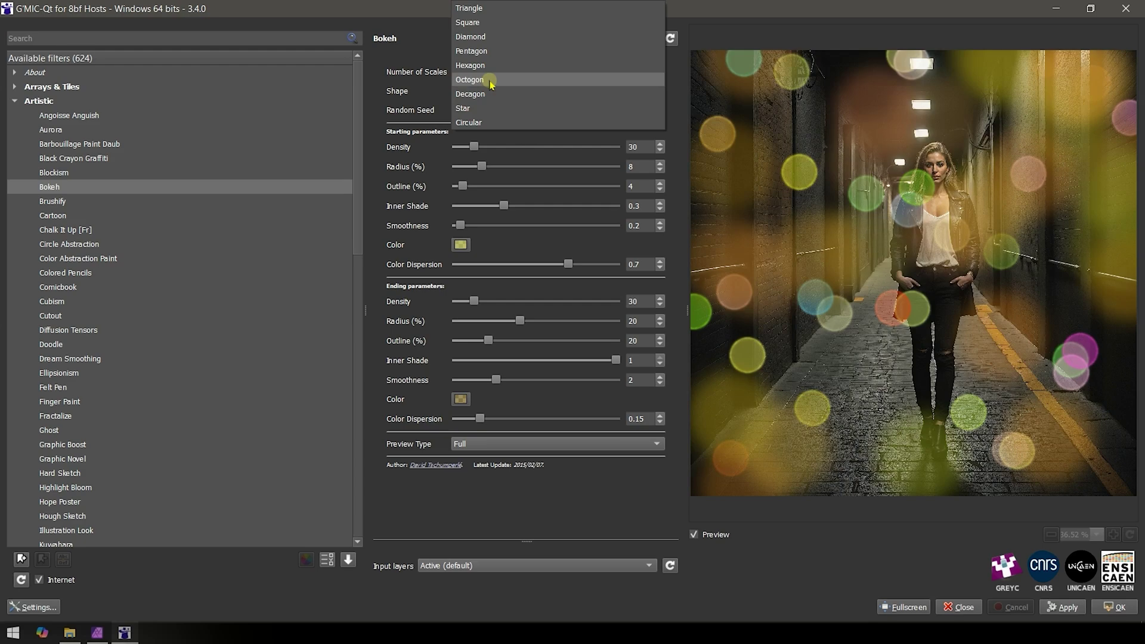
left_click(493, 78)
Set Bokeh density 9, radius 3 and outline 0, then apply it
left_click_drag(474, 147, 456, 186)
left_click_drag(568, 265, 573, 264)
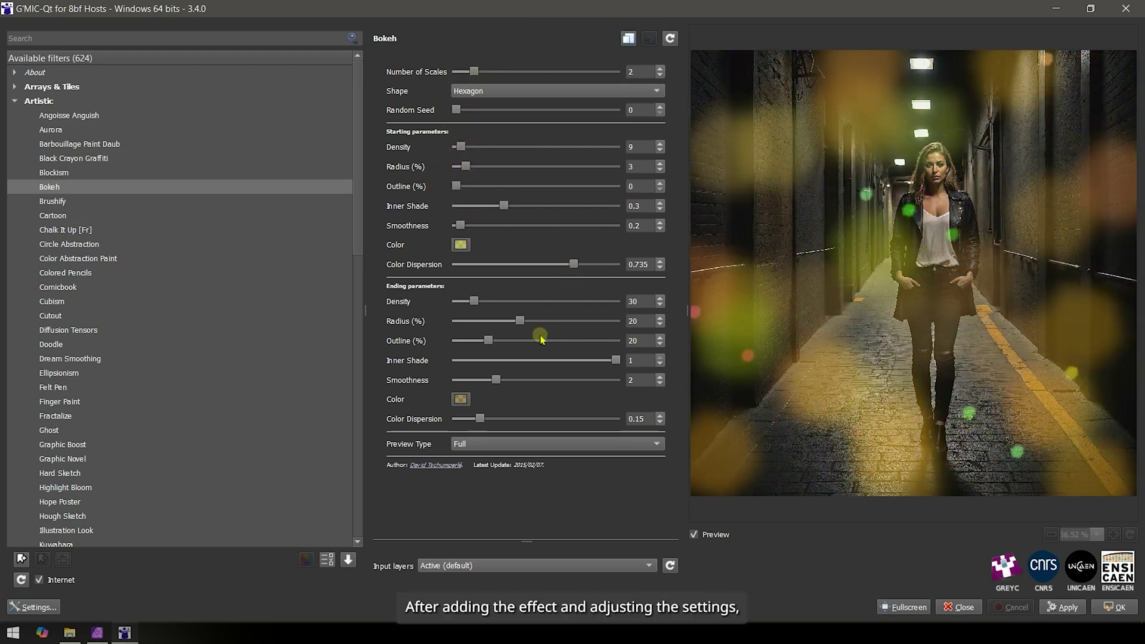
left_click_drag(456, 109, 466, 110)
left_click_drag(474, 301, 465, 301)
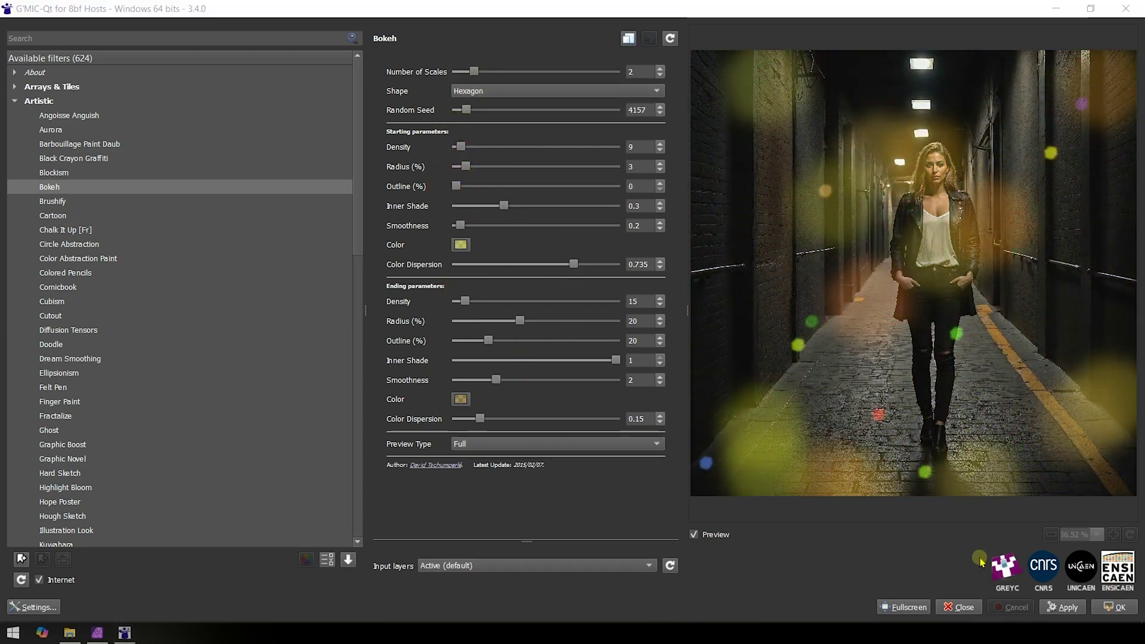
left_click(1117, 607)
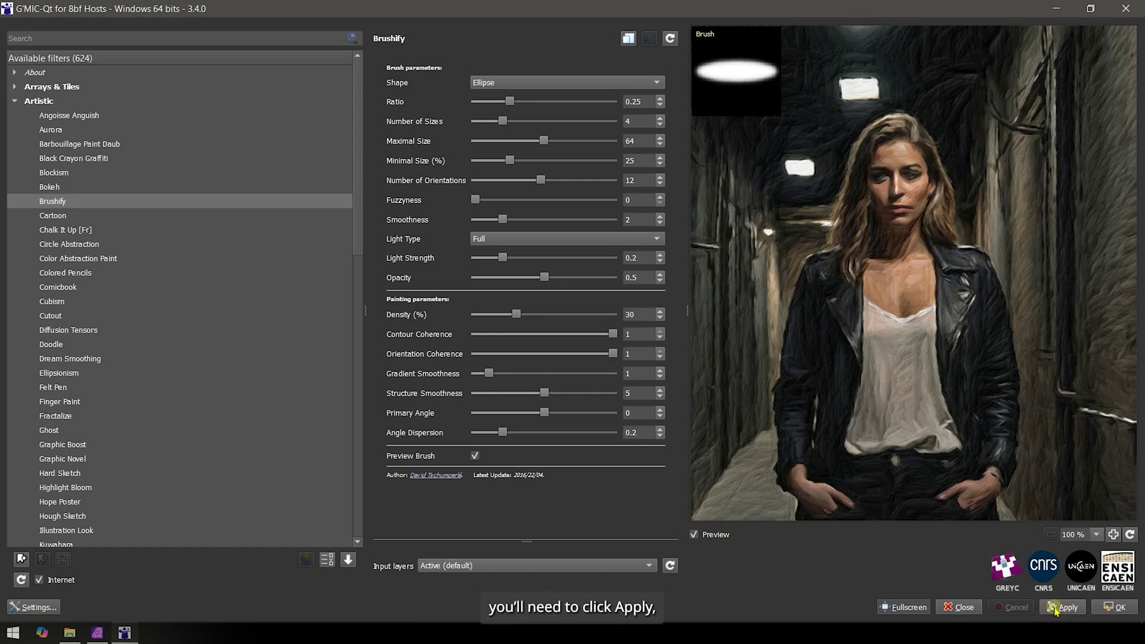
Apply Brushify, then the Black & White filter, and return the grayscale painterly result to Affinity
left_click(1054, 608)
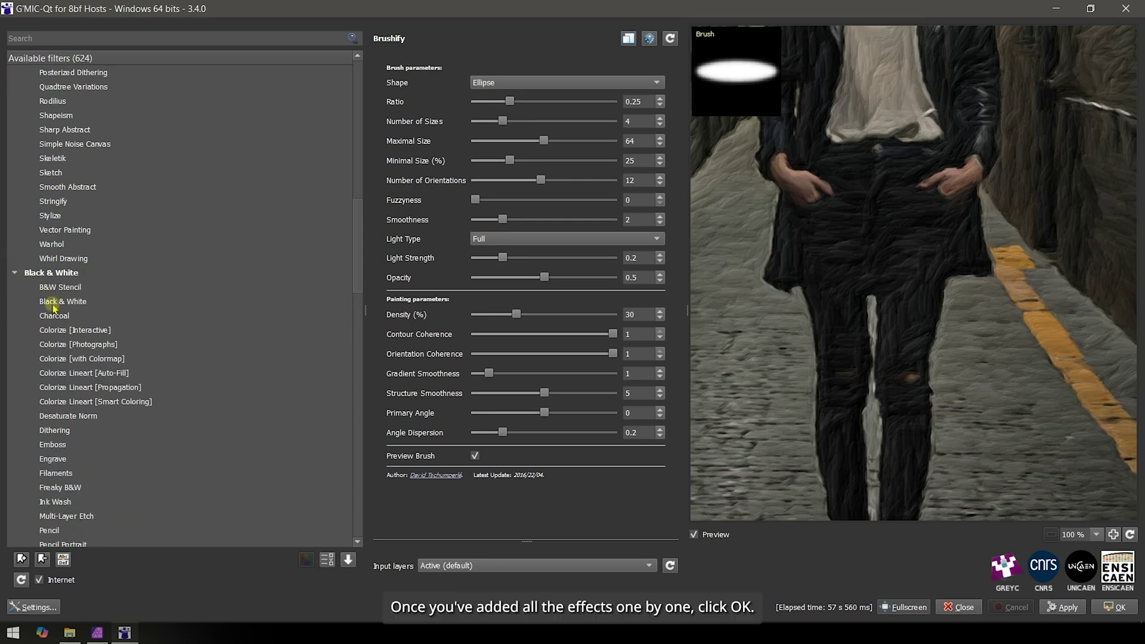
left_click(53, 304)
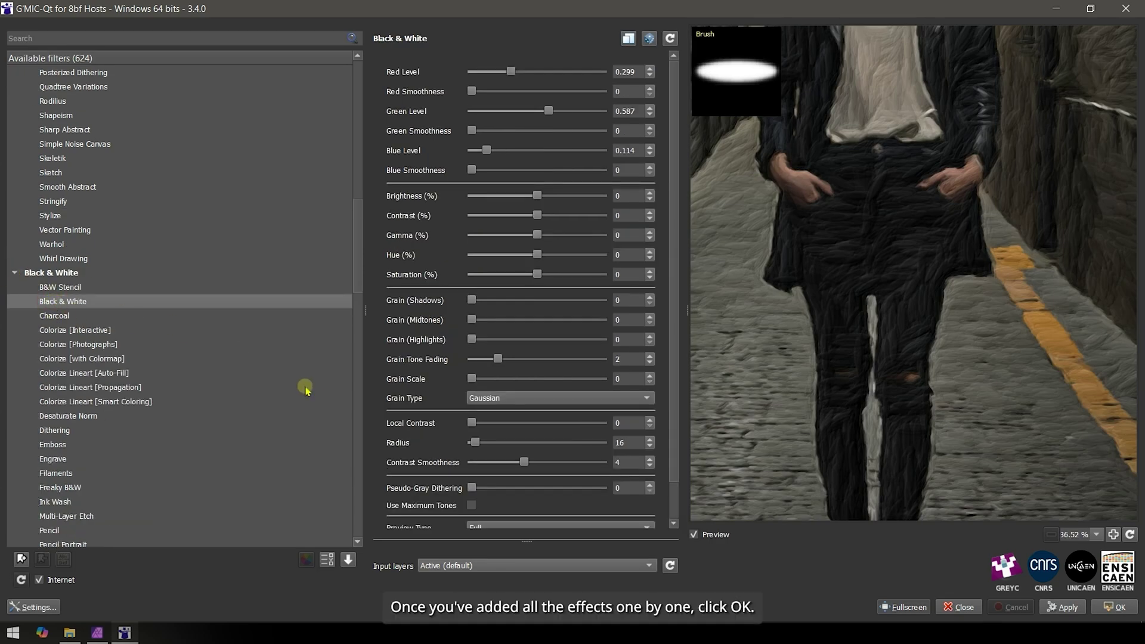
left_click(1068, 608)
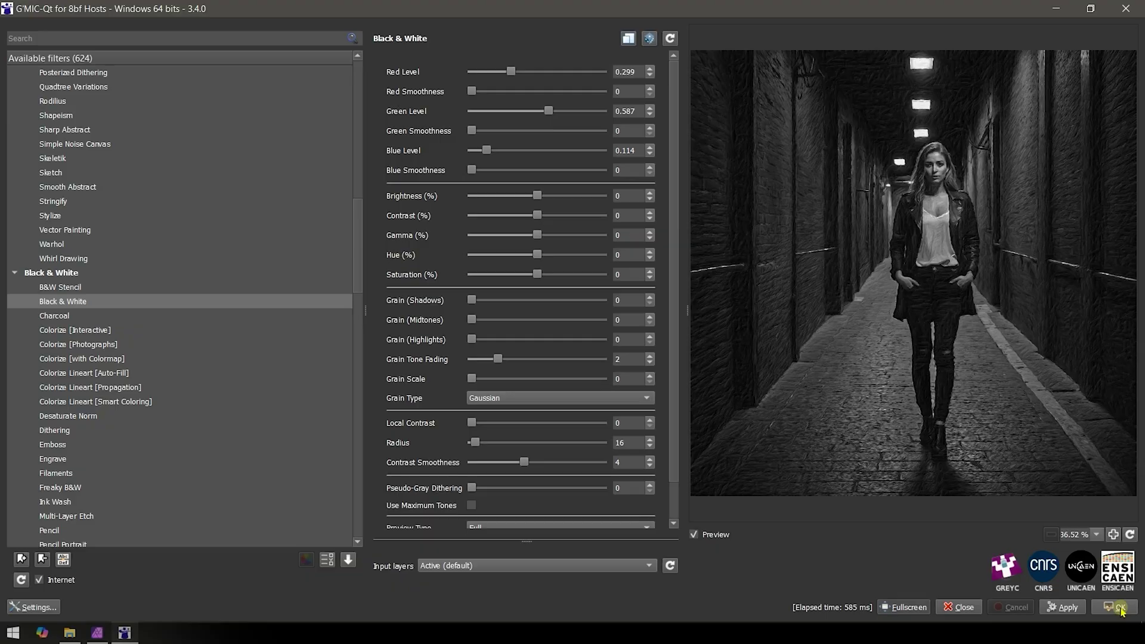
left_click(1119, 608)
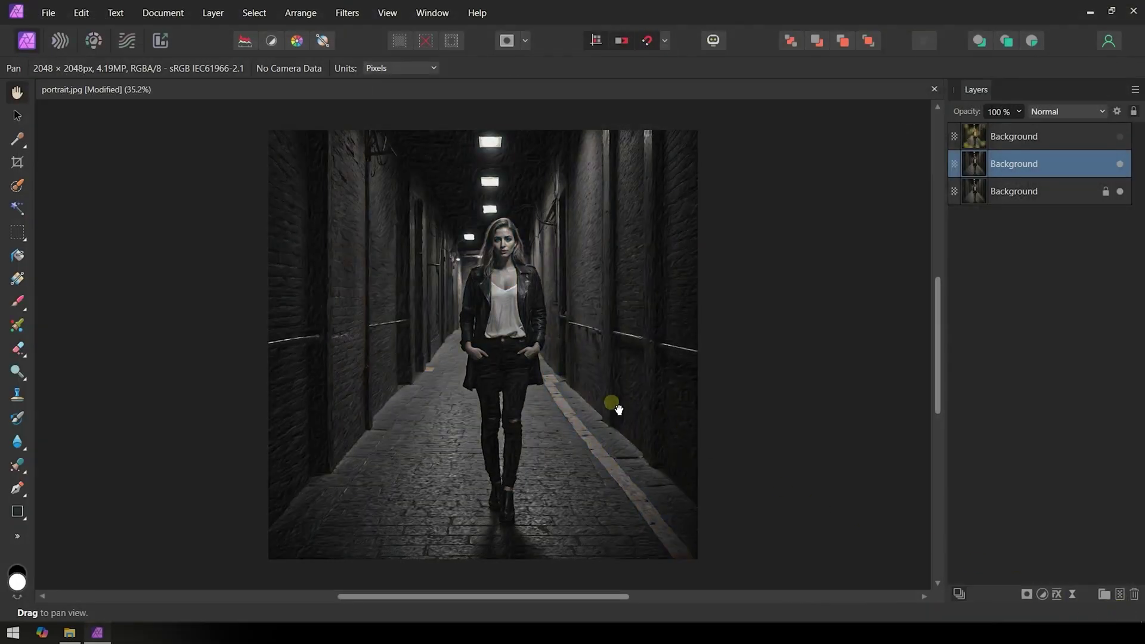